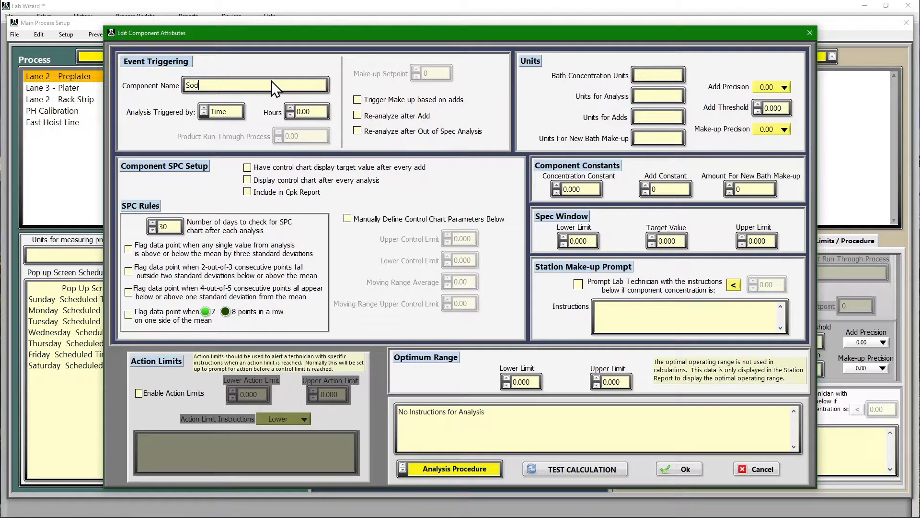
# Name the new component Sodium Hydroxide and have its analysis triggered by time every 10 hours
pyautogui.press('BackSpace')
pyautogui.write('Hydroxide')
pyautogui.click(229, 112)
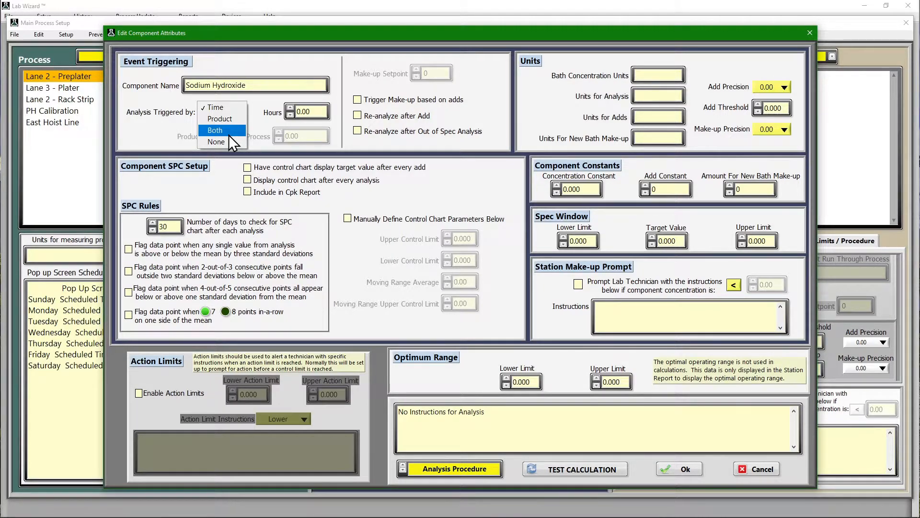
pyautogui.click(224, 108)
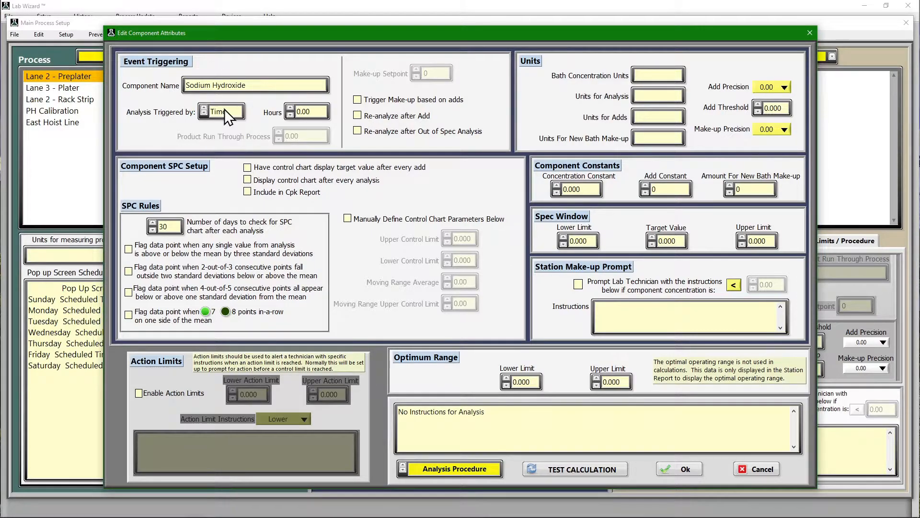
pyautogui.doubleClick(313, 112)
# Set the component's units to g/L for bath concentration, mL for analysis and adds, and L for new bath make-up
pyautogui.click(640, 71)
pyautogui.write('g/L')
pyautogui.click(646, 95)
pyautogui.write('mLmL')
pyautogui.click(656, 138)
pyautogui.write('L')
# Set the add and make-up precision to whole numbers (0.) and the add threshold to 500
pyautogui.click(777, 86)
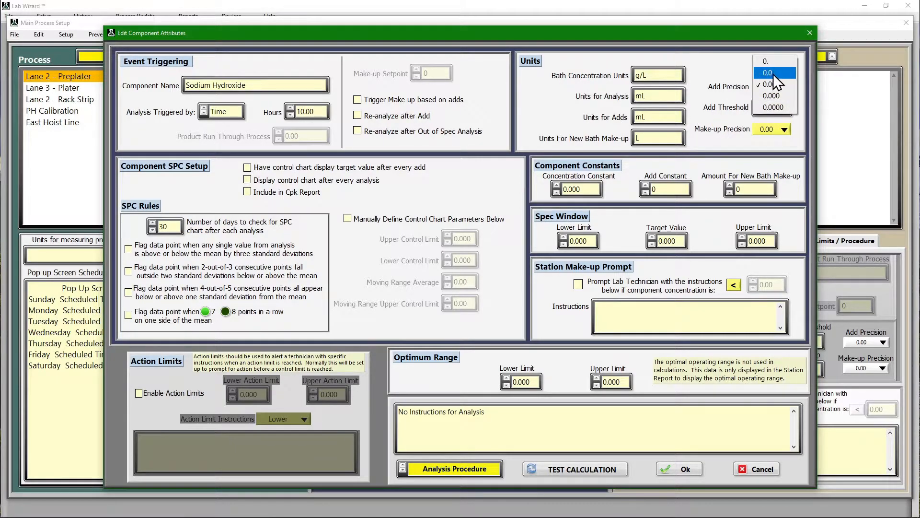
pyautogui.click(775, 61)
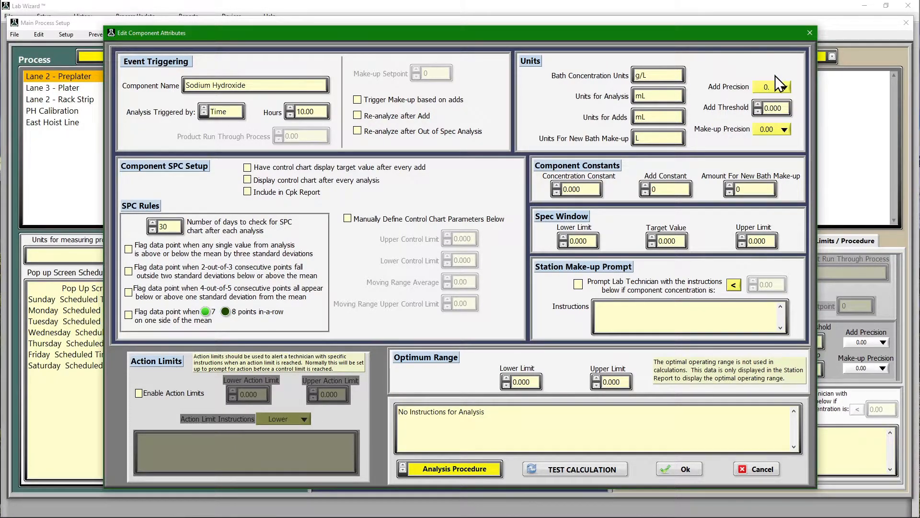
pyautogui.doubleClick(772, 108)
pyautogui.write('500')
pyautogui.click(780, 131)
pyautogui.click(767, 104)
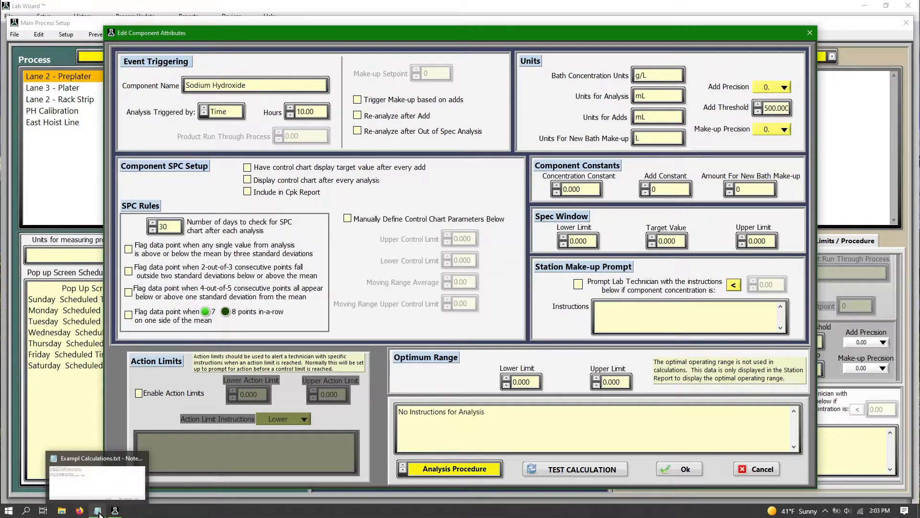
# Consult the example calculations in the Notepad file and set the component's concentration constant to 0.8
pyautogui.click(98, 510)
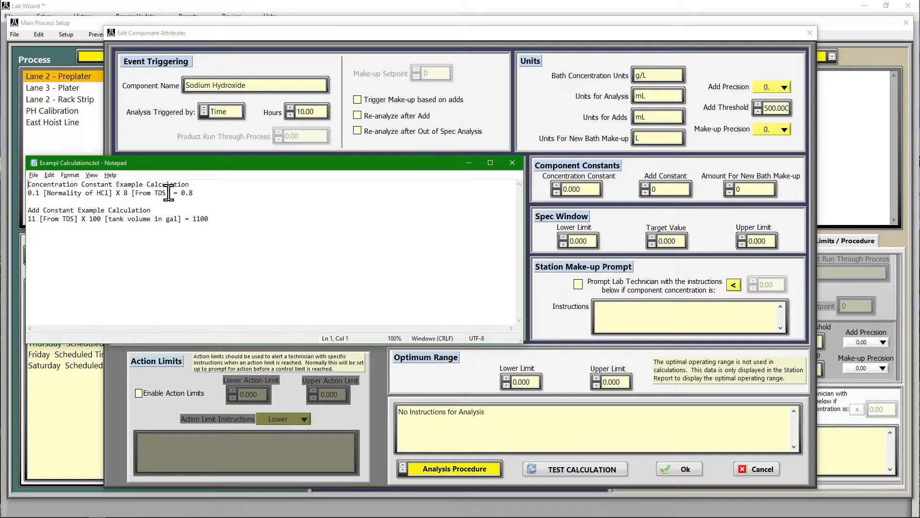
pyautogui.click(581, 189)
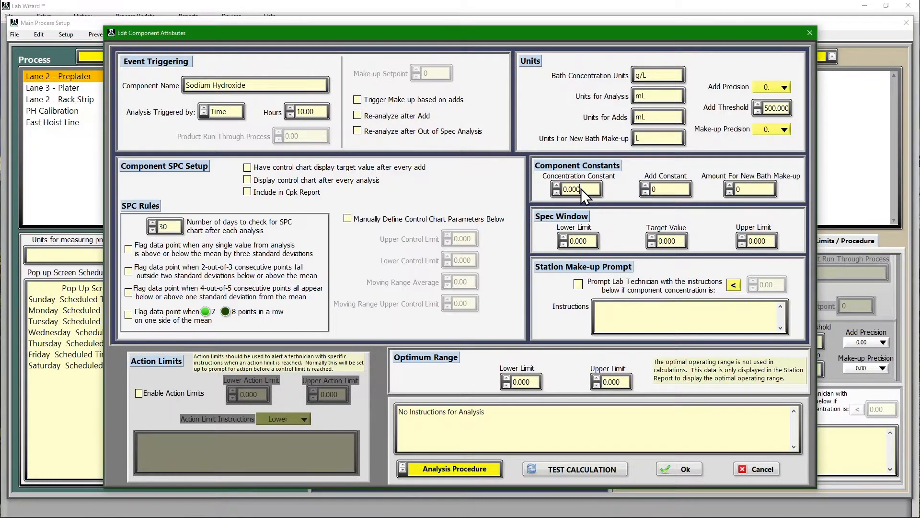
pyautogui.write('0.8')
# Set the add constant to 1100 from the example calculations in Notepad and the amount for new bath make-up to 7
pyautogui.click(665, 189)
pyautogui.click(97, 514)
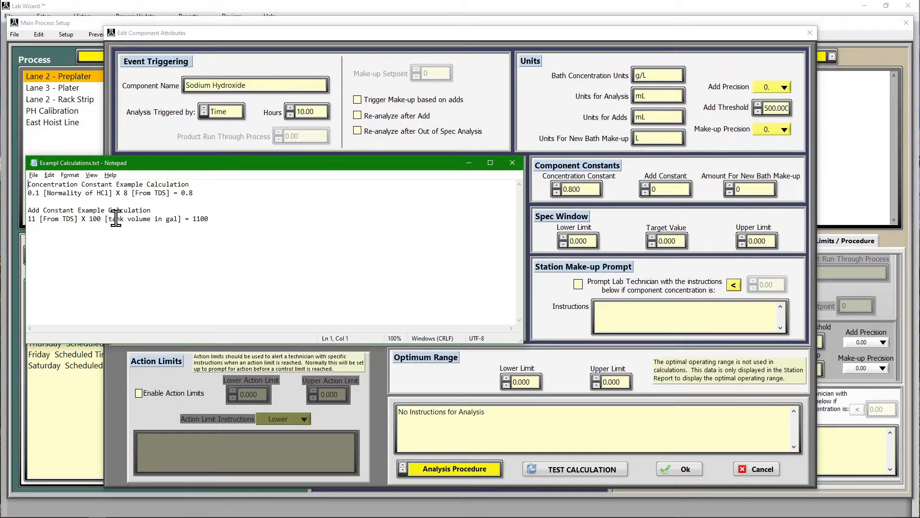
pyautogui.click(665, 190)
pyautogui.write('1100')
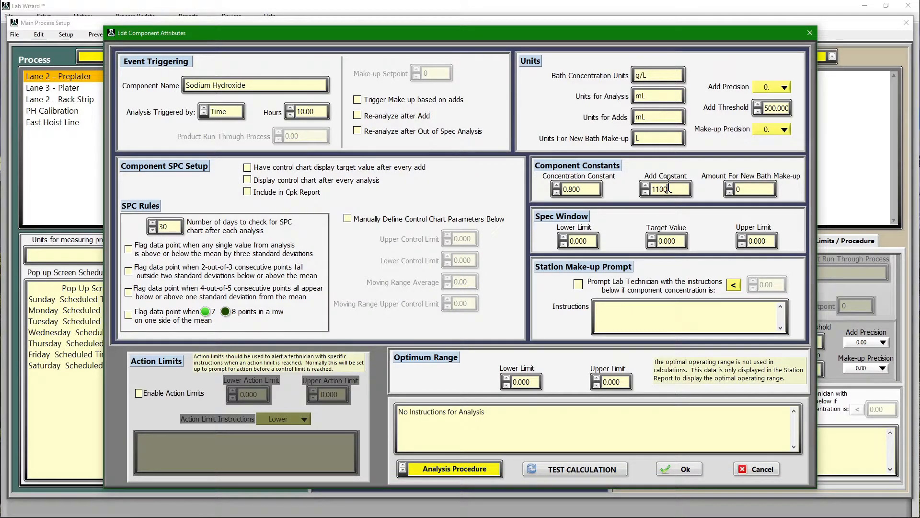
pyautogui.click(738, 189)
pyautogui.write('7')
# Set the spec window to lower limit 6, target value 7 and upper limit 8, and accept the component attributes
pyautogui.doubleClick(584, 240)
pyautogui.write('6')
pyautogui.click(759, 240)
pyautogui.click(759, 240)
pyautogui.write('8')
pyautogui.click(671, 241)
pyautogui.write('7')
pyautogui.click(669, 467)
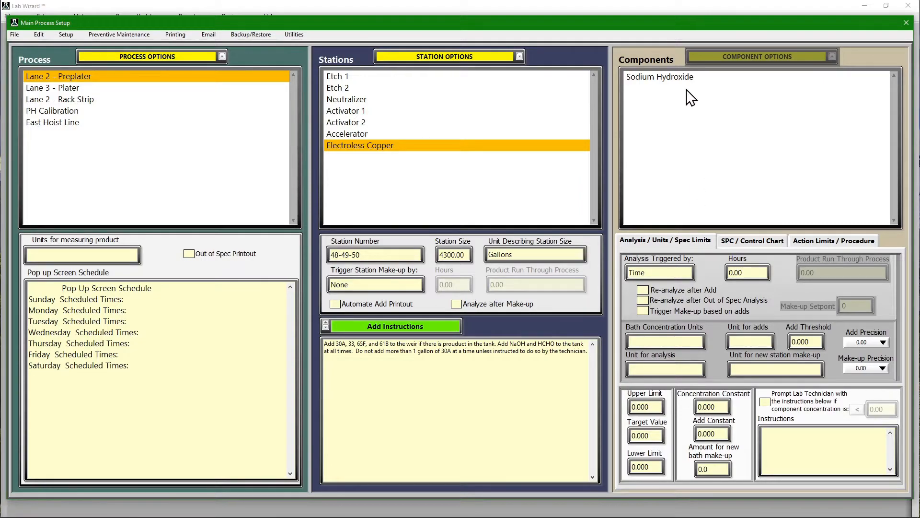
# Reopen the attributes of the Sodium Hydroxide component and test its calculation with a measured value of 8.4 mL
pyautogui.click(686, 74)
pyautogui.click(738, 56)
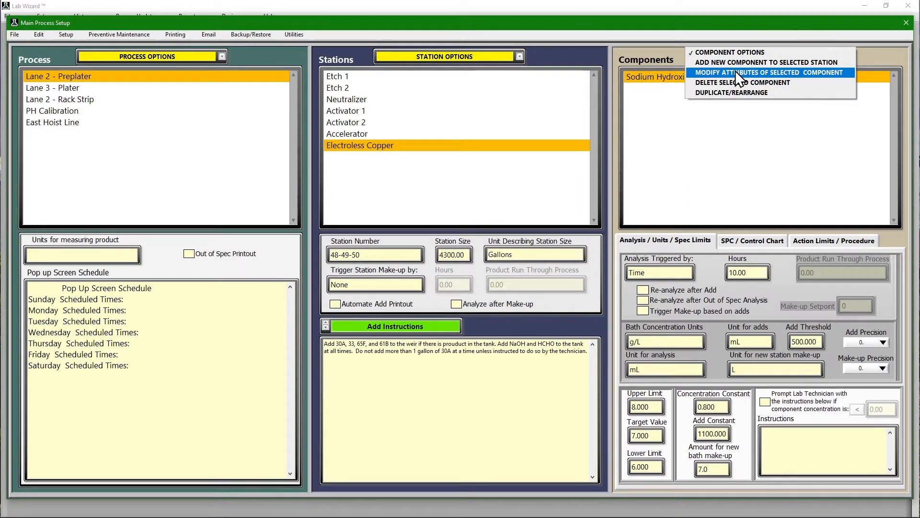
pyautogui.click(736, 72)
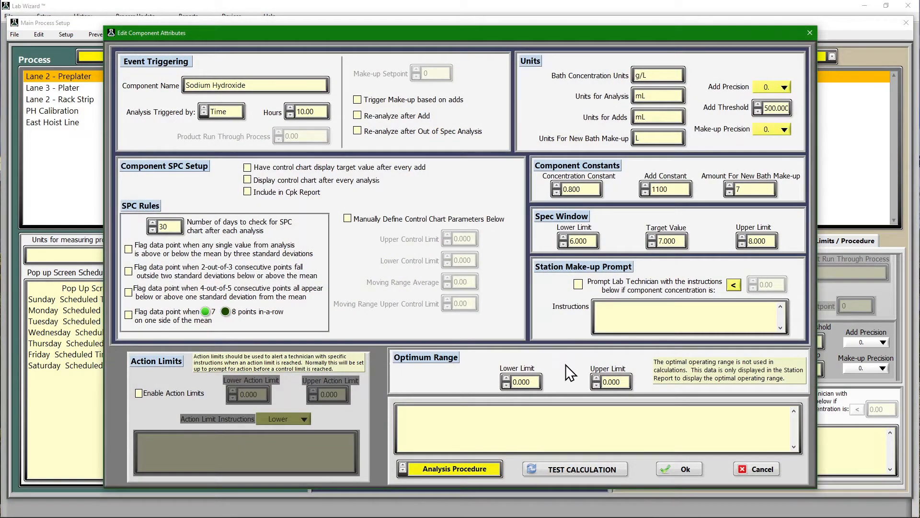
pyautogui.click(560, 473)
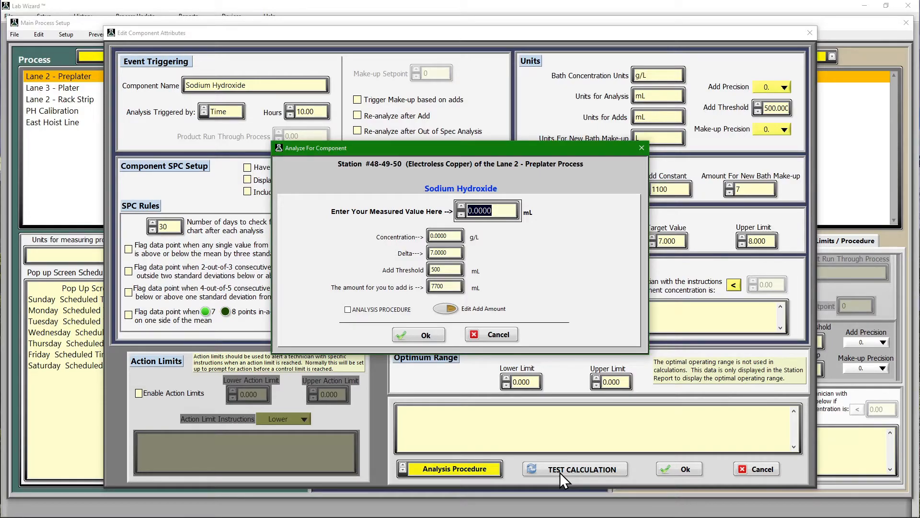
pyautogui.write('8.4')
pyautogui.press('Tab')
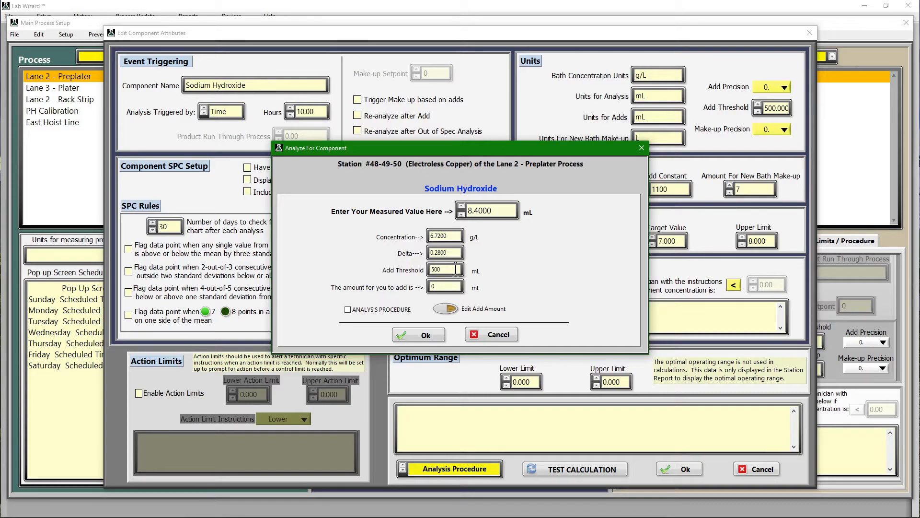
# Repeat the test calculation with a measured value of 8 mL and close the test
pyautogui.doubleClick(496, 211)
pyautogui.write('8')
pyautogui.press('Tab')
pyautogui.click(425, 338)
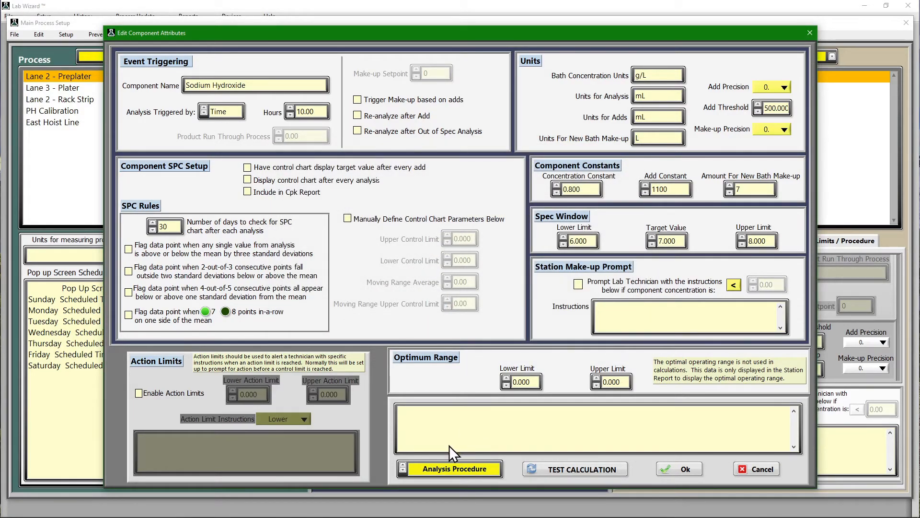
# View the enlarged analysis procedure editor for Sodium Hydroxide and close it without entering any text
pyautogui.click(466, 422)
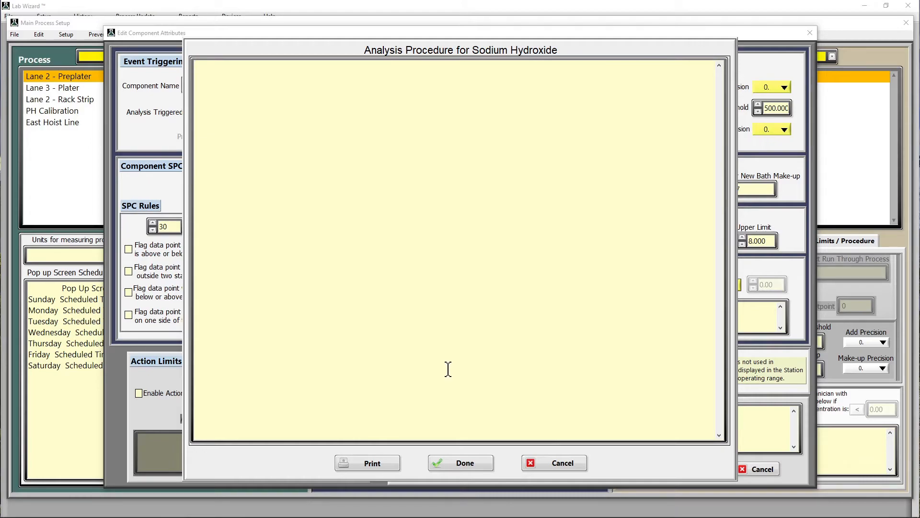
pyautogui.click(469, 370)
pyautogui.click(456, 461)
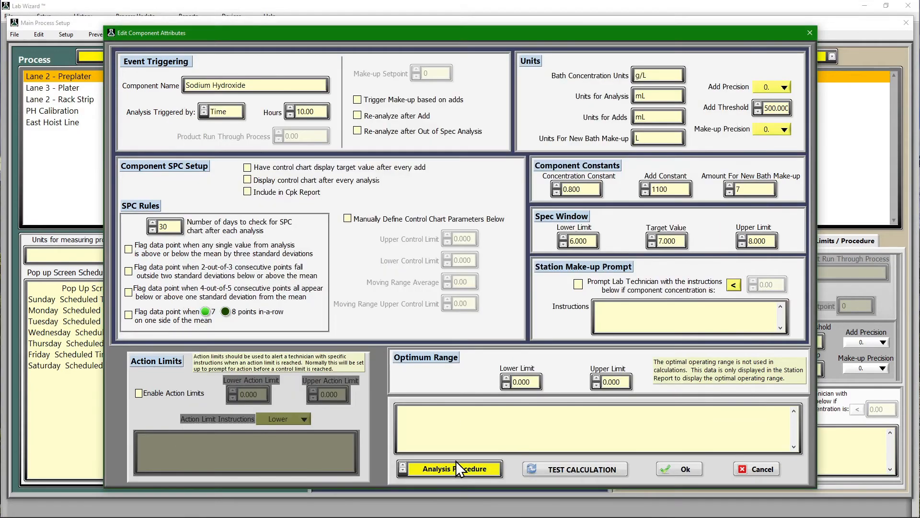
# Accept the component attributes and save and exit the process setup, and show the upcoming events on the main screen
pyautogui.click(683, 470)
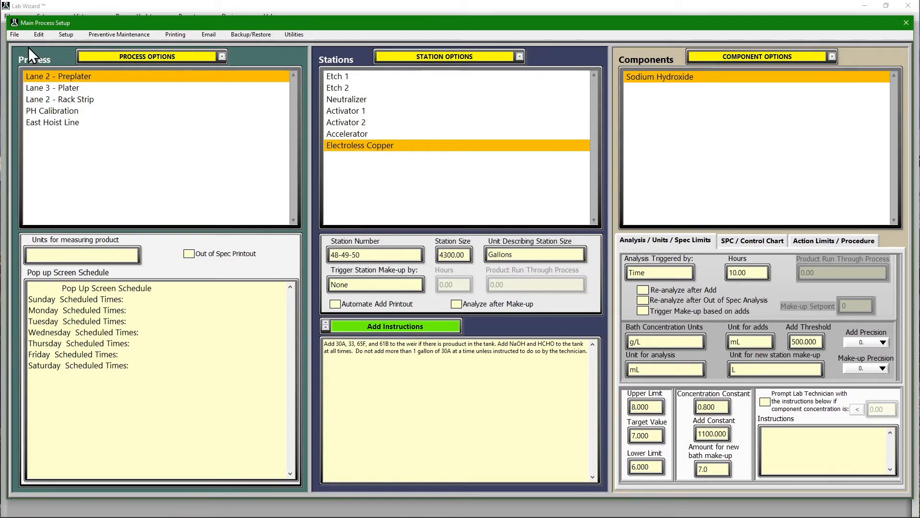
pyautogui.click(14, 34)
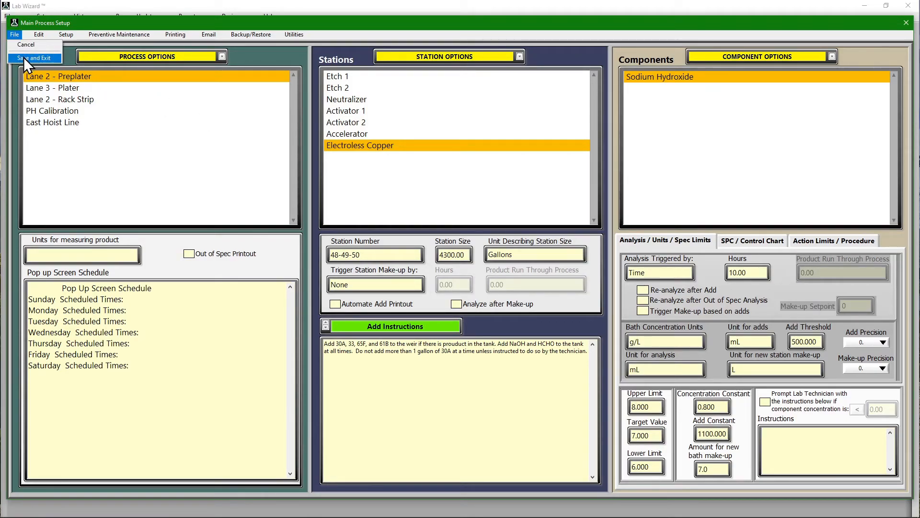
pyautogui.click(24, 56)
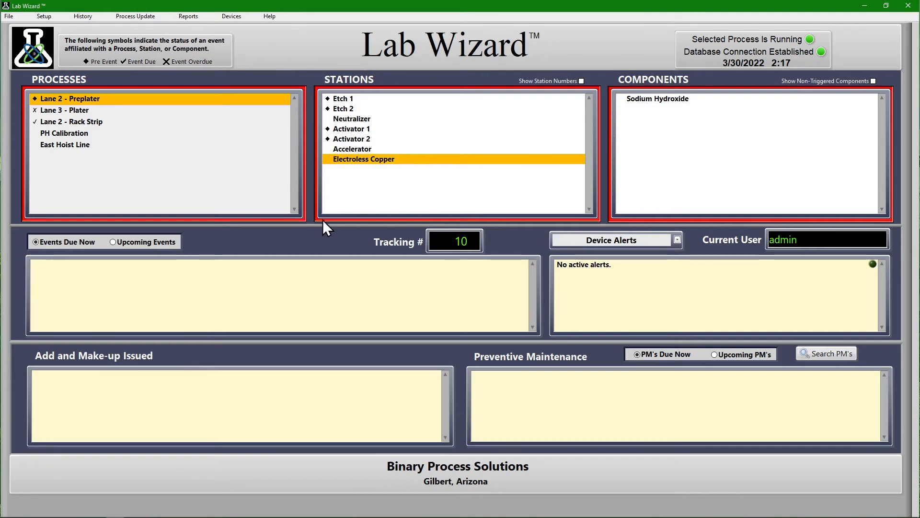
pyautogui.click(114, 243)
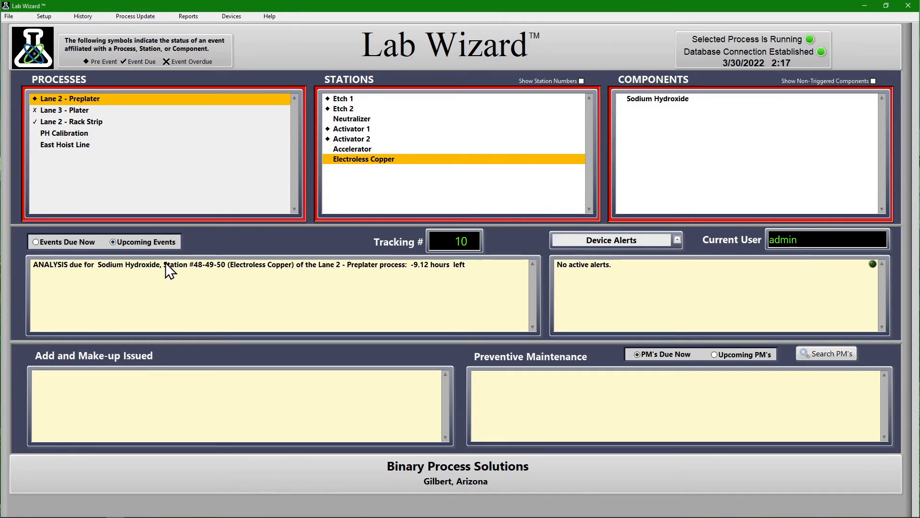